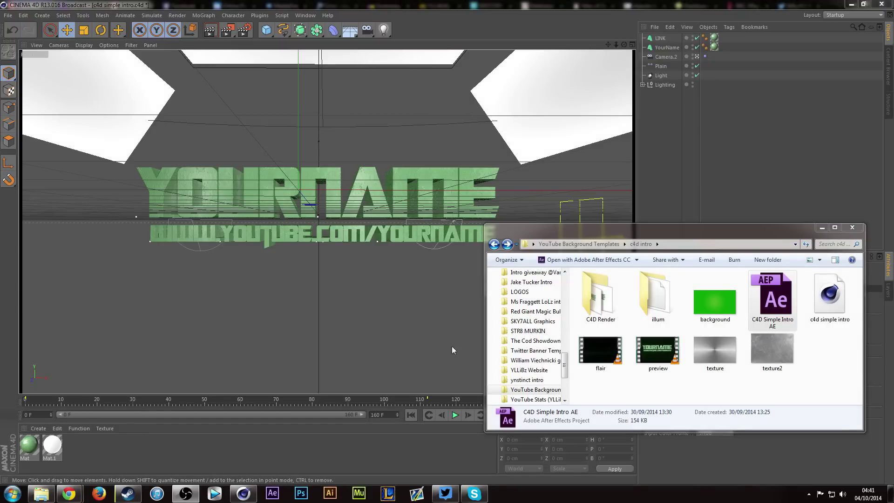
click(800, 388)
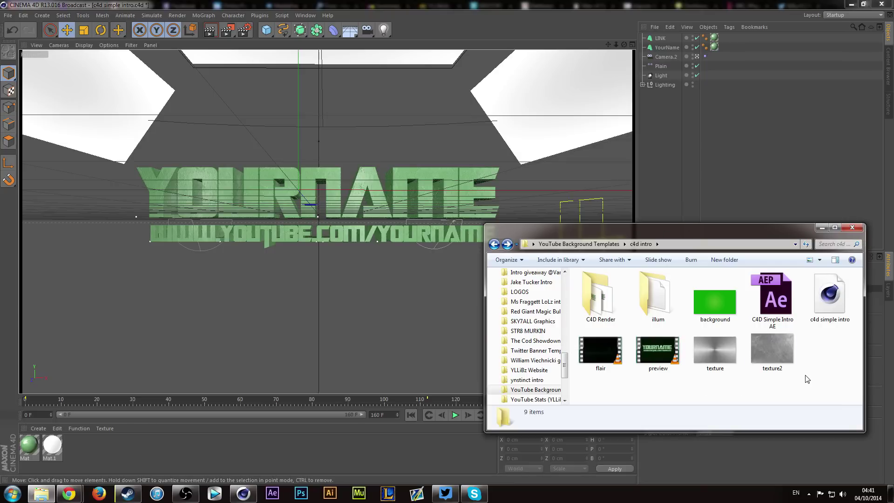
drag(822, 372, 703, 399)
click(699, 400)
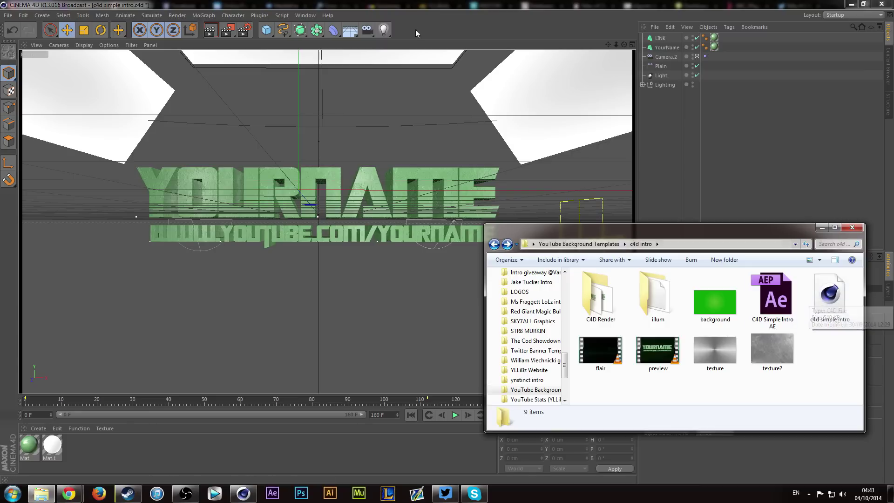
Step: Switch to Cinema 4D, go to frame 100 and change the YourName object's text to "YLLiBzify"
click(372, 90)
drag(91, 400, 383, 399)
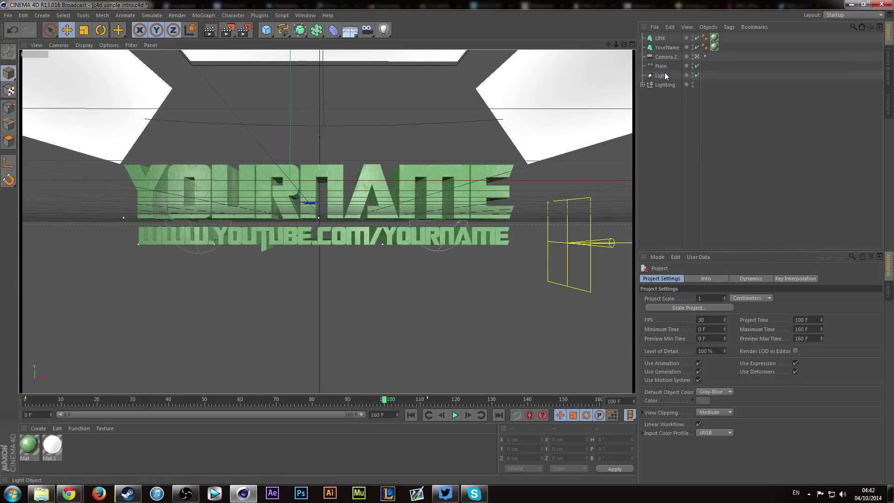
click(663, 49)
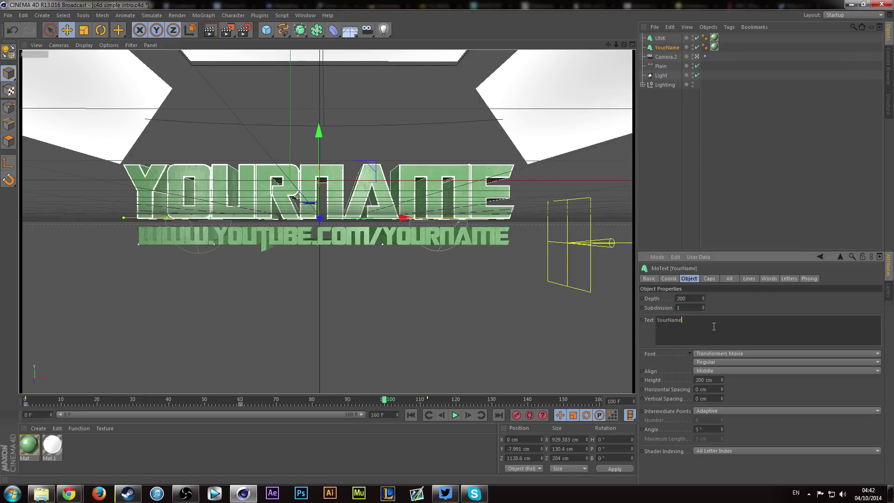
double_click(669, 320)
text(YLLiBzify)
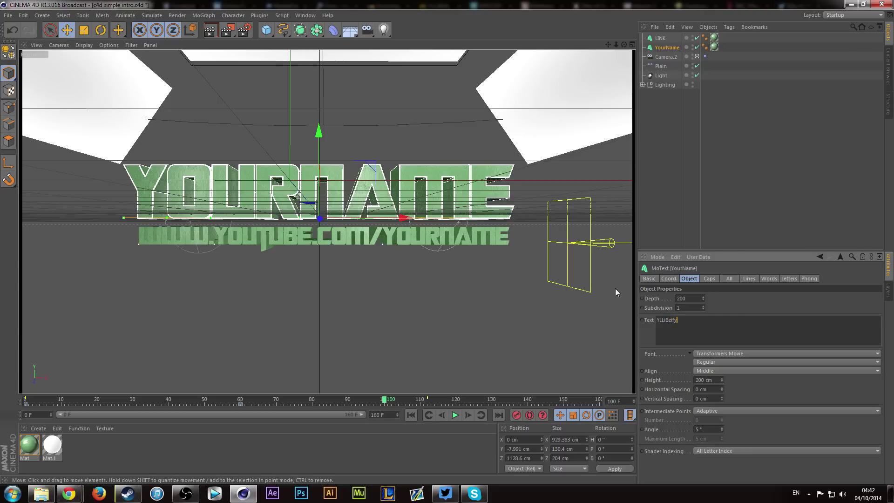
click(721, 99)
click(670, 49)
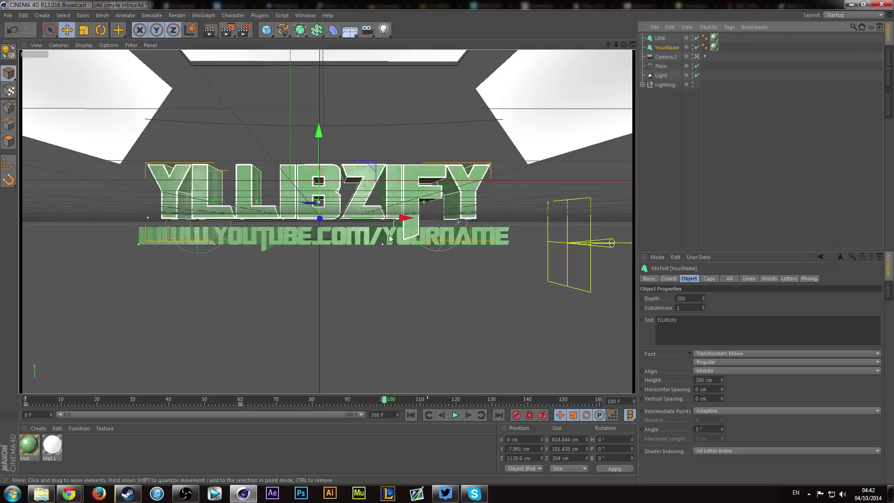
click(661, 38)
drag(728, 320, 711, 320)
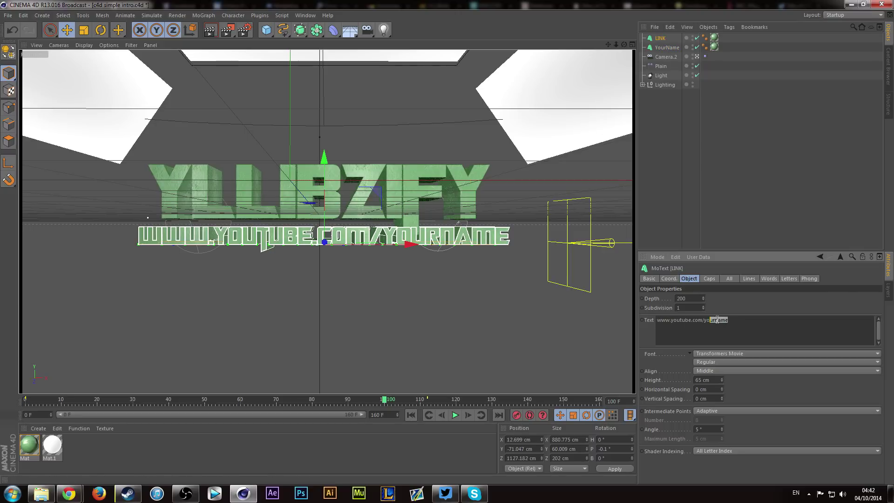
key(BackSpace)
click(663, 109)
click(661, 39)
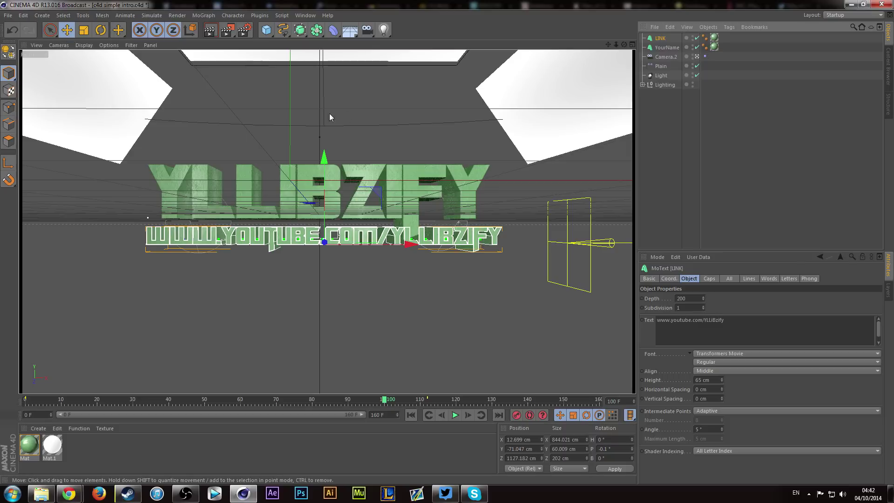
Step: Move the LINK text slightly down, further below the main title, and scrub the animation to frame 112
drag(325, 157, 325, 176)
click(742, 175)
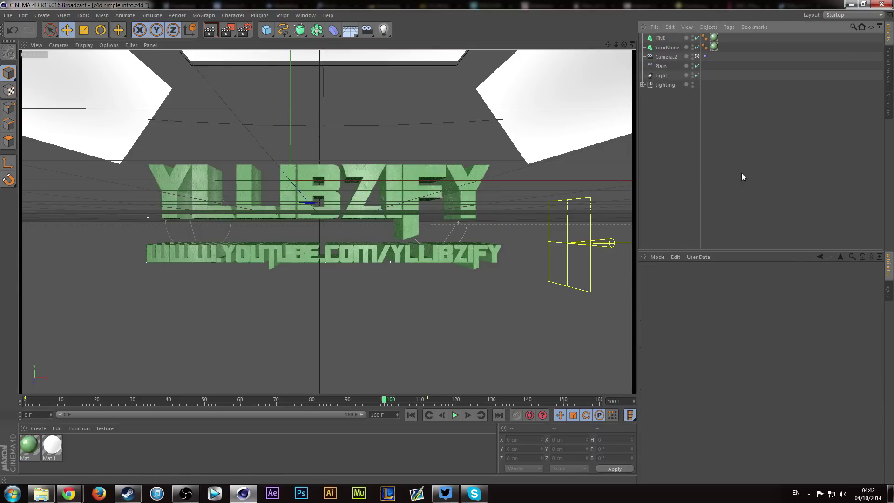
drag(202, 399, 429, 402)
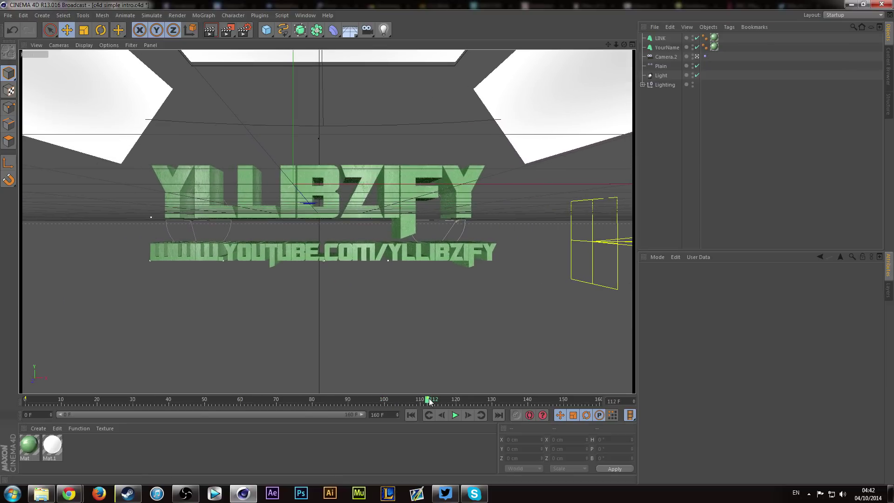
Step: In the render settings' save options, browse for the output location and create a folder named "c4d new render" inside c4d intro
click(245, 32)
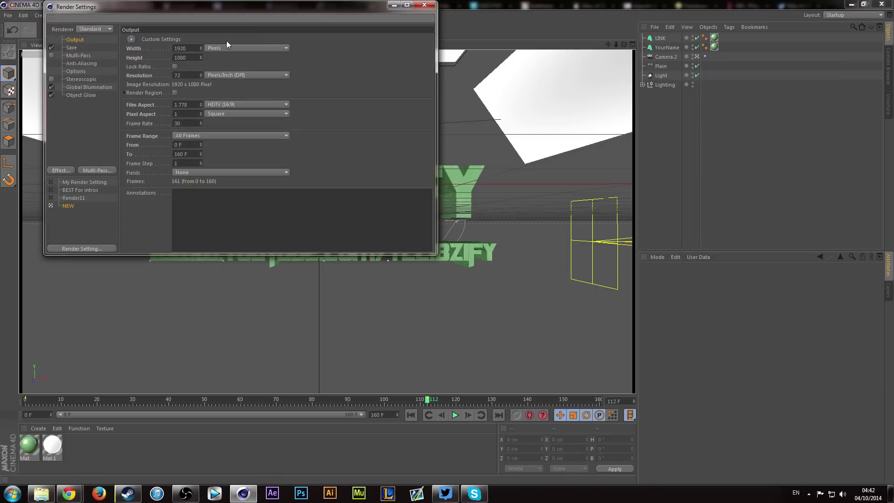
drag(174, 7, 297, 35)
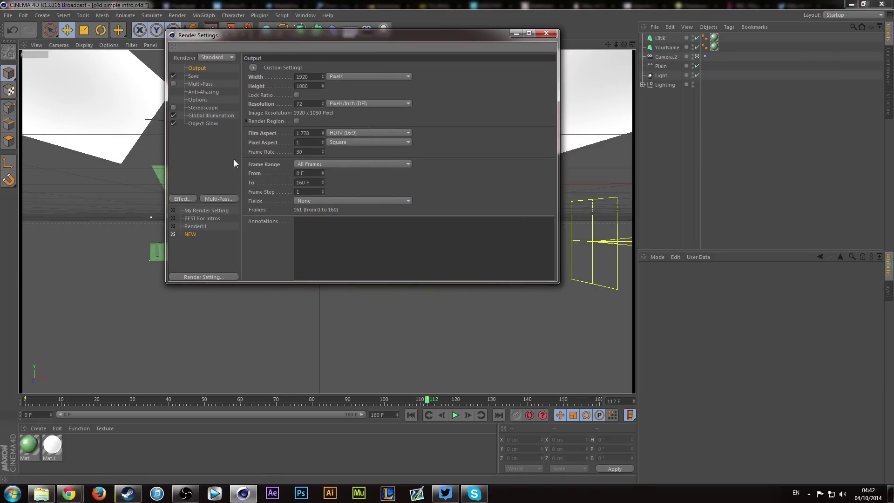
click(214, 75)
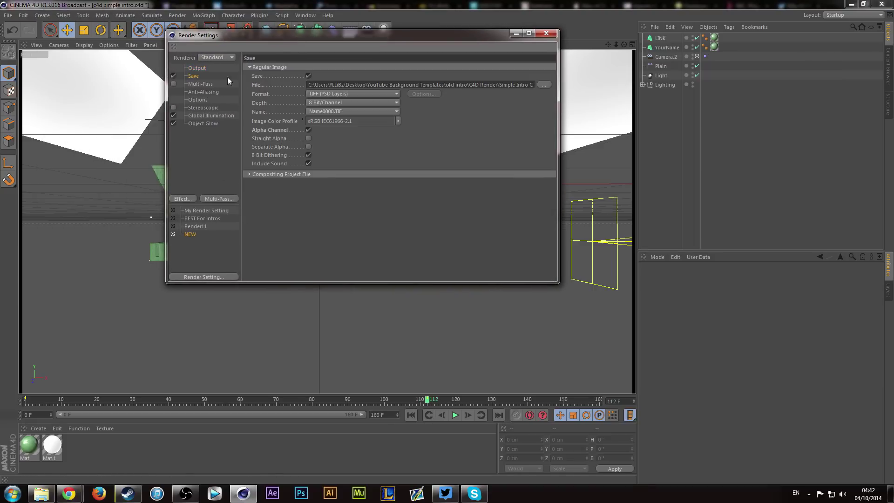
click(544, 85)
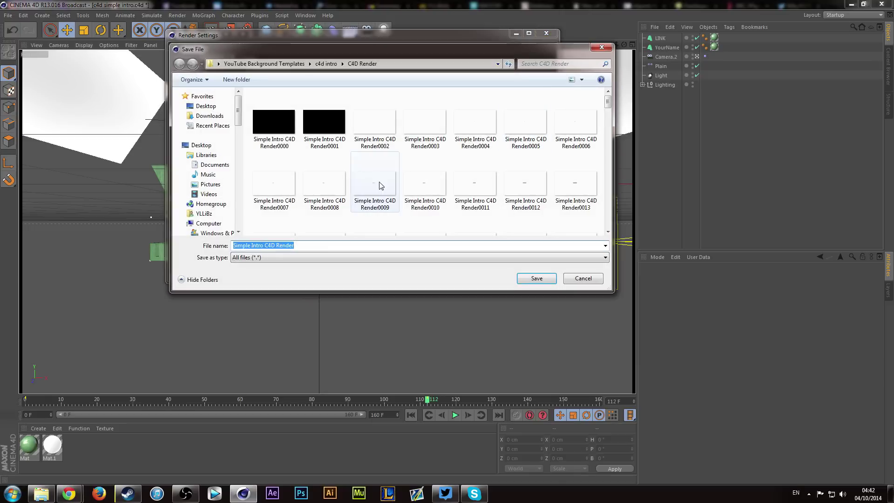
click(247, 64)
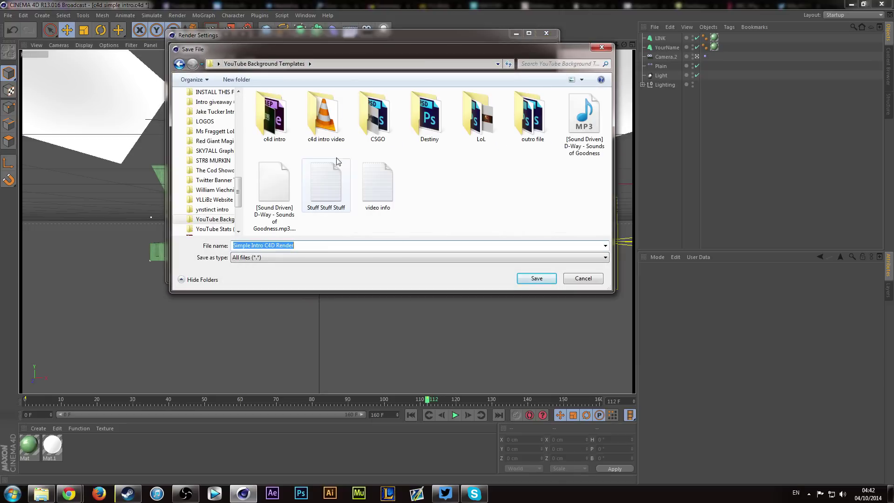
double_click(295, 109)
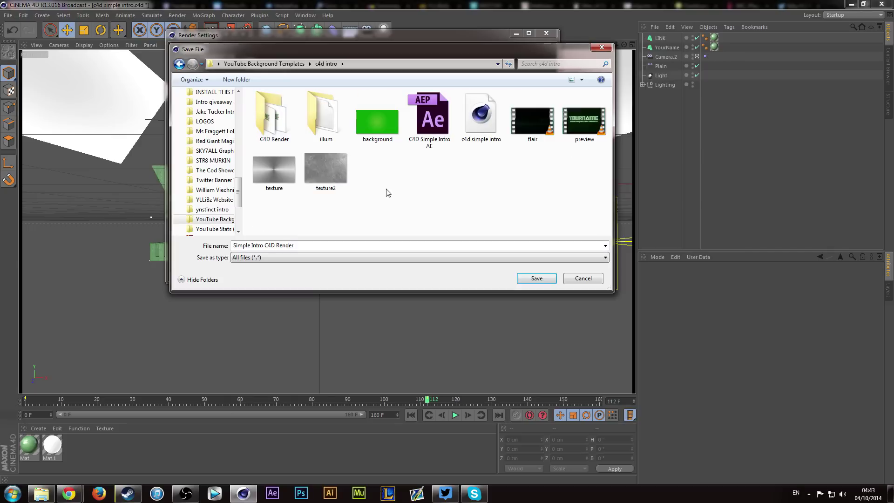
right_click(428, 184)
mouse_move(507, 282)
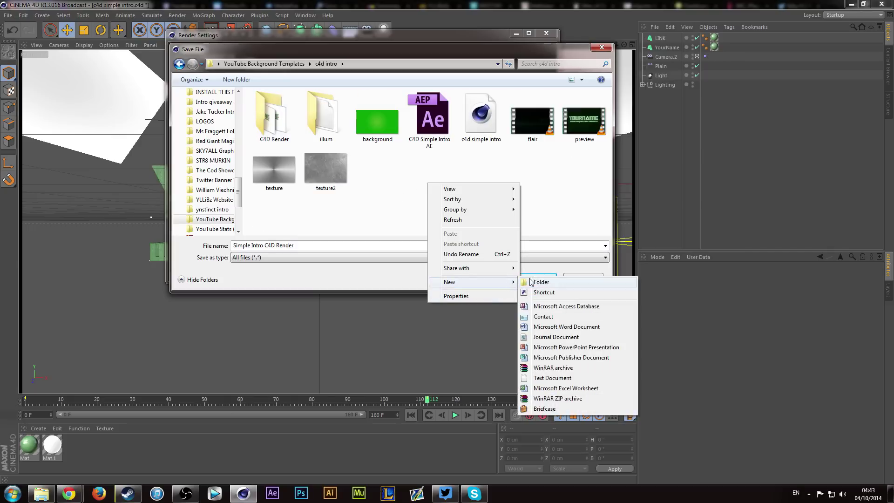
click(537, 282)
text(c4d)
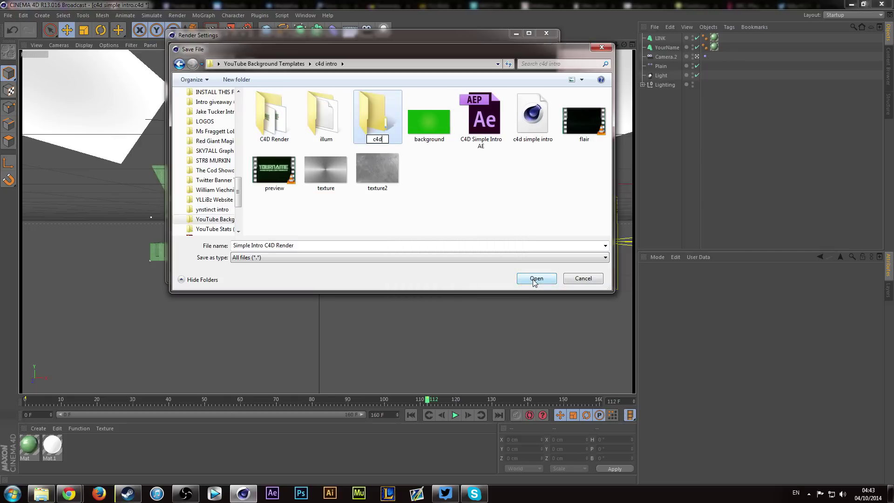
text( new render)
key(Return)
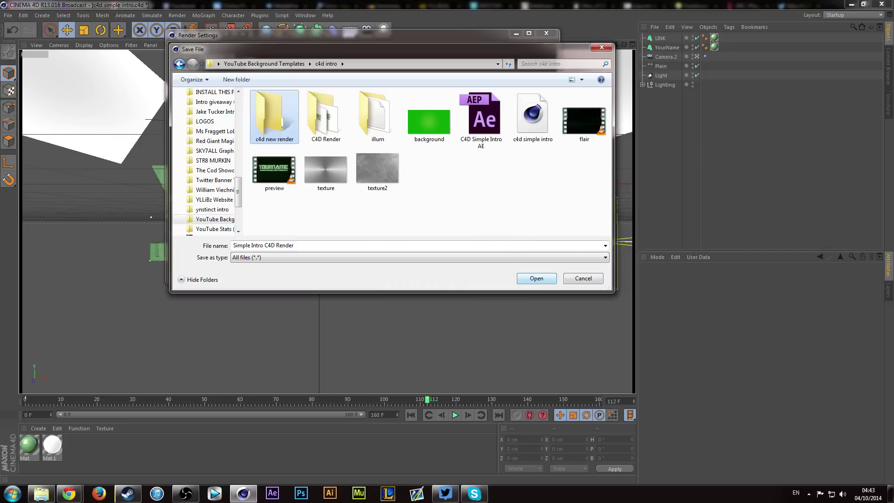
Step: Save the render output in the c4d new render folder under a name starting with "yllibizify" and render to the Picture Viewer
click(536, 279)
click(316, 246)
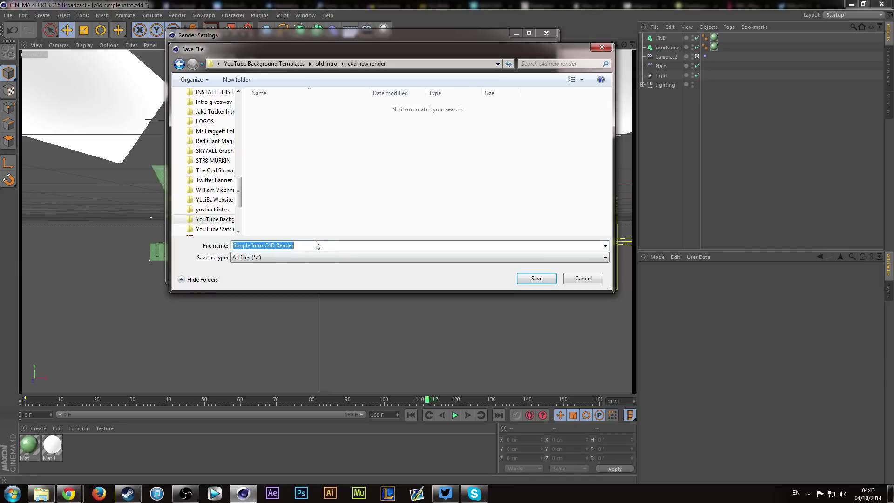
text(u)
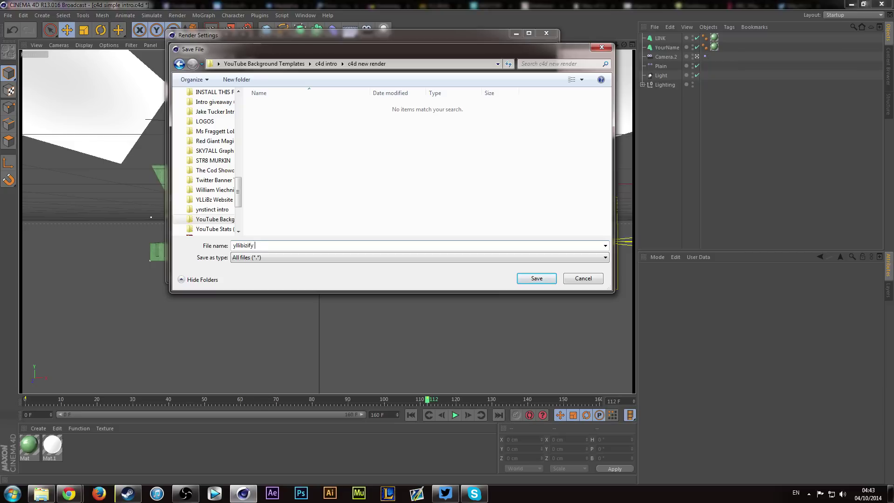
key(Return)
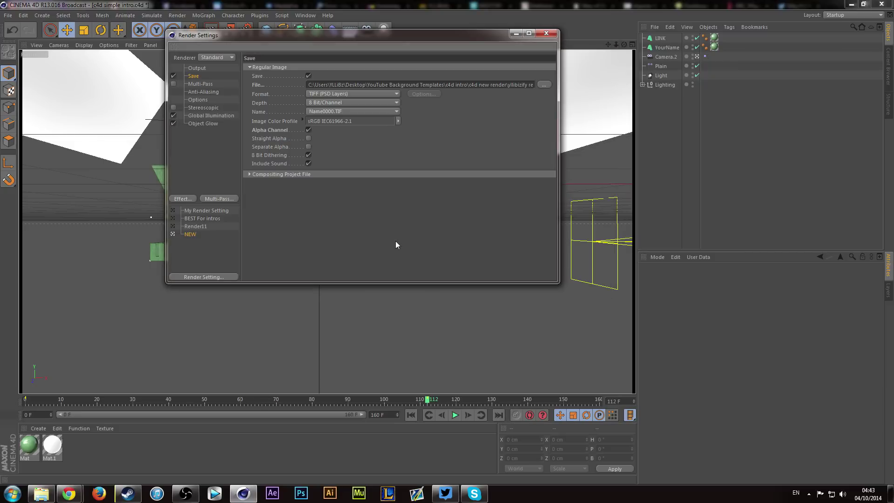
click(547, 33)
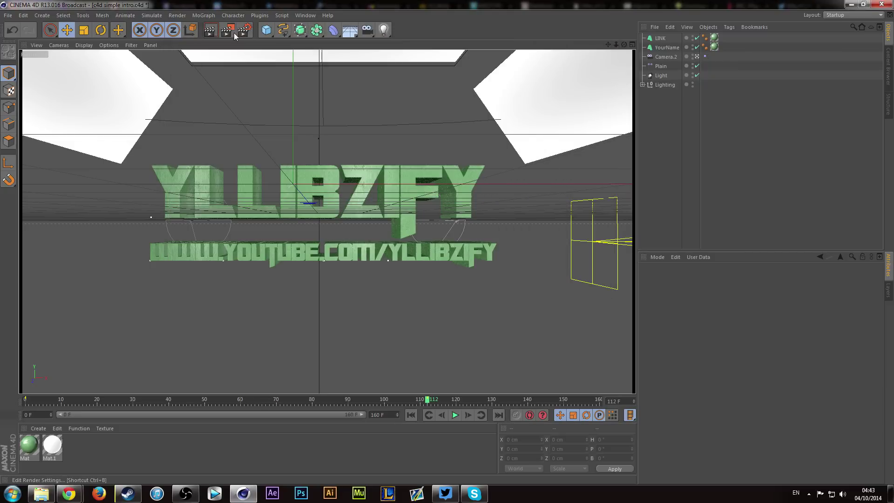
click(233, 32)
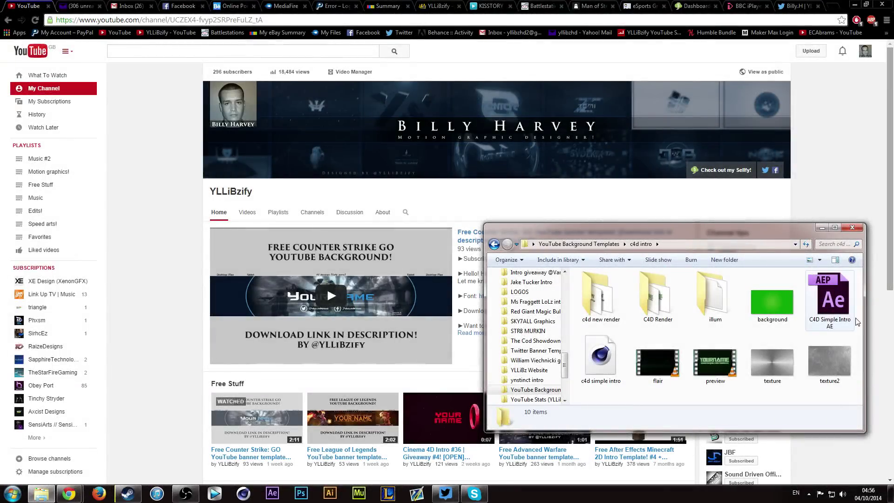
Step: Open the C4D Simple Intro AE project from the c4d intro folder in After Effects
click(816, 328)
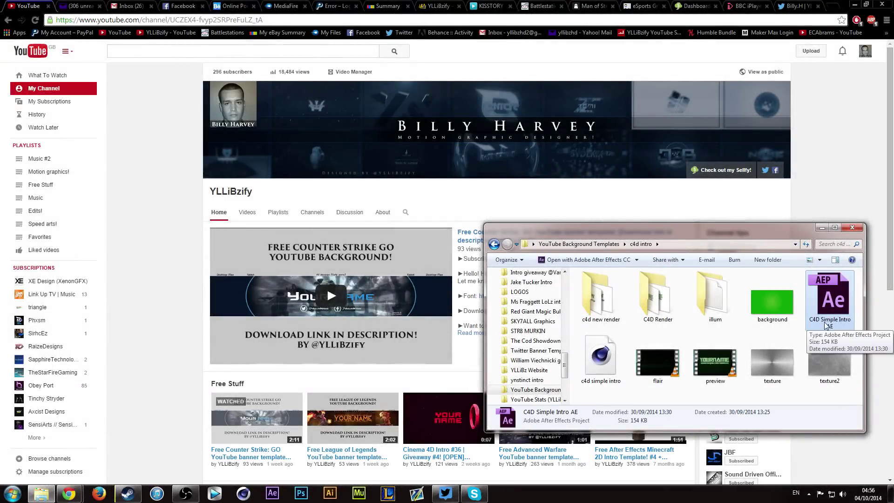
double_click(828, 311)
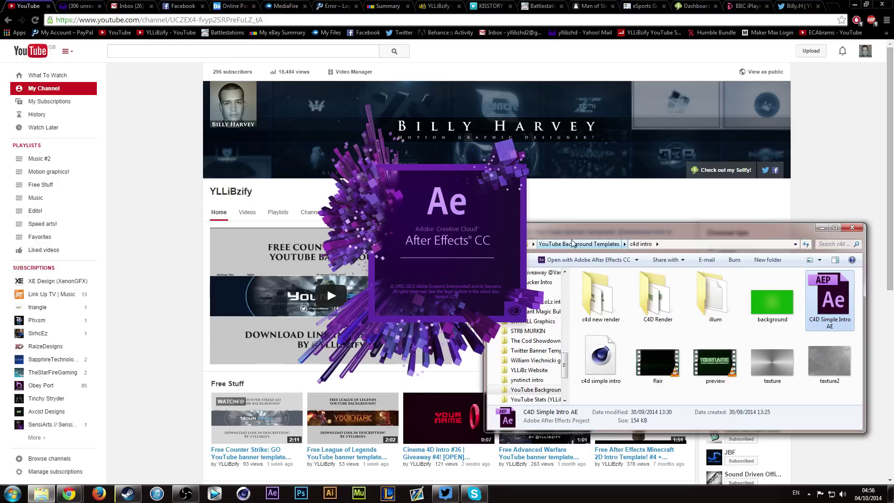
click(591, 230)
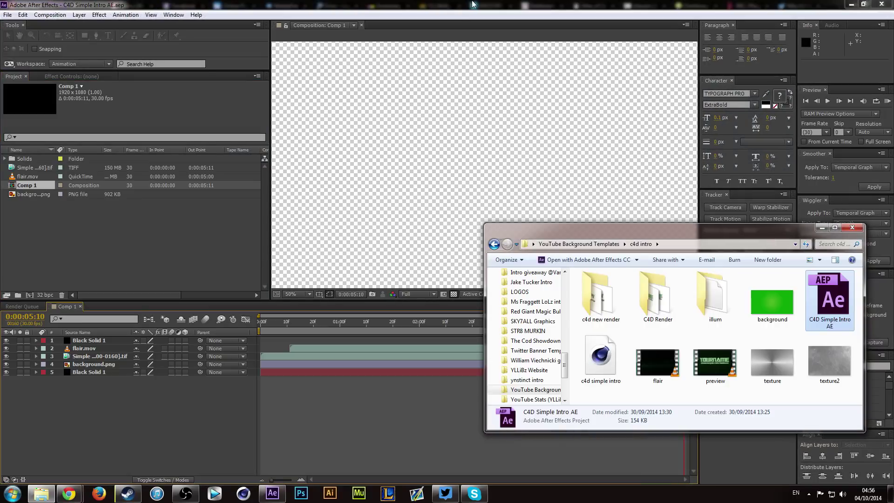
click(371, 241)
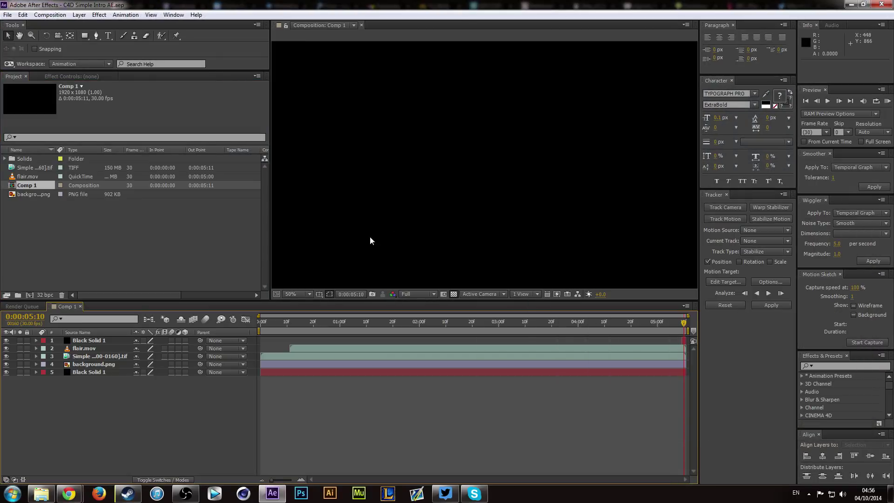
Step: Preview the Comp 1 composition at 0:00:01:09 and 0:00:02:04
click(331, 325)
click(364, 325)
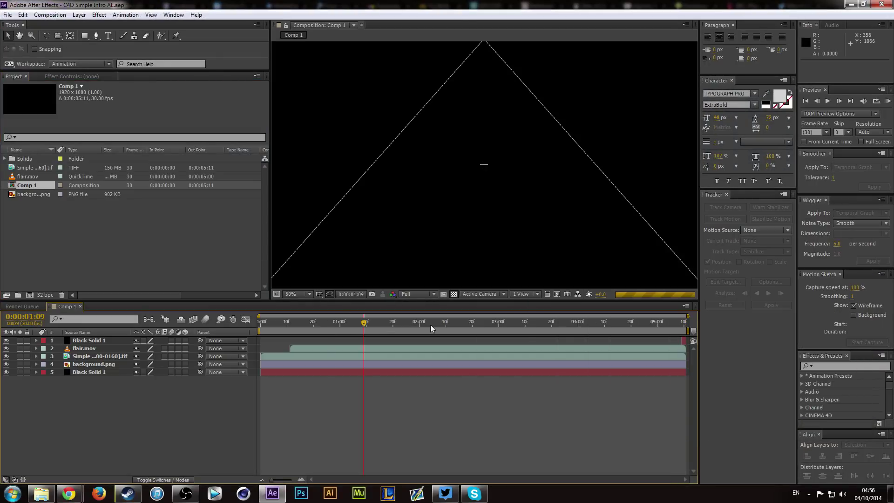
click(430, 325)
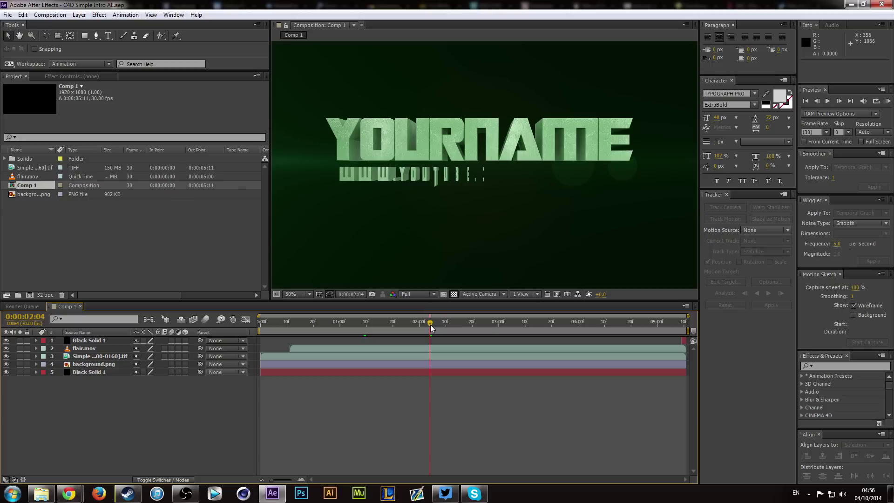
Step: Replace the Simple Intro C4D Render footage with the yllibizify render TIFF sequence from the c4d new render folder inside c4d intro
click(32, 231)
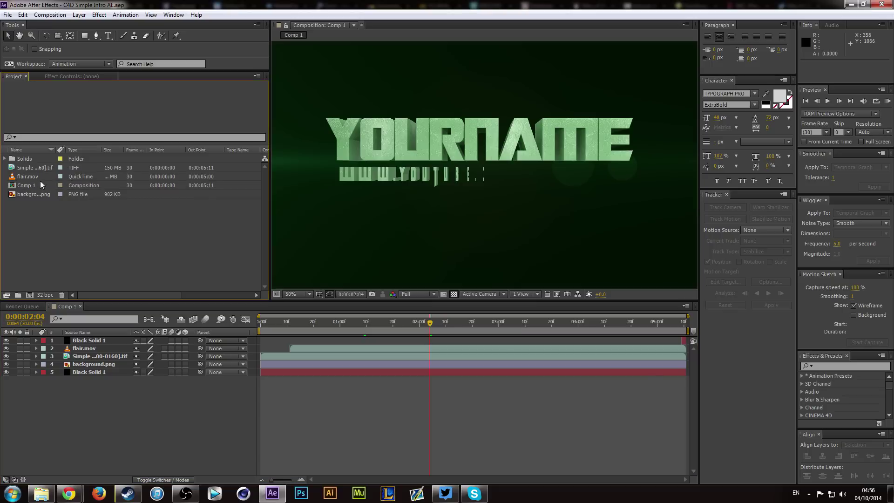
click(27, 168)
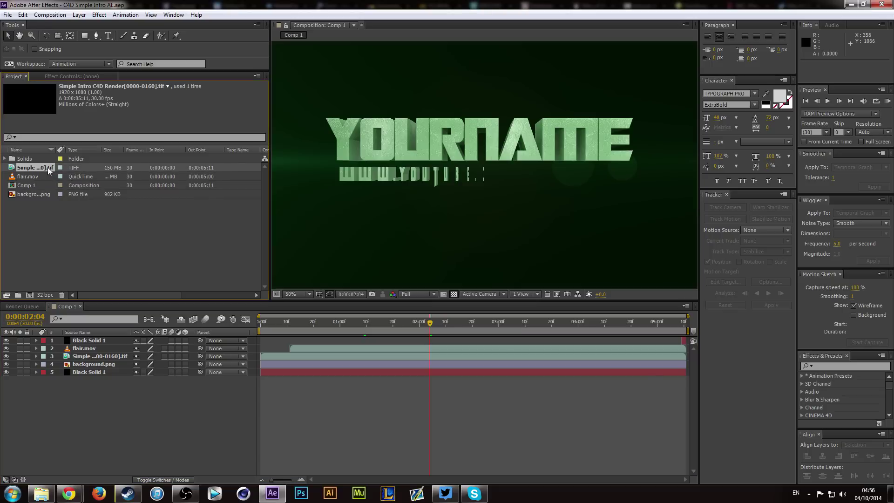
right_click(49, 170)
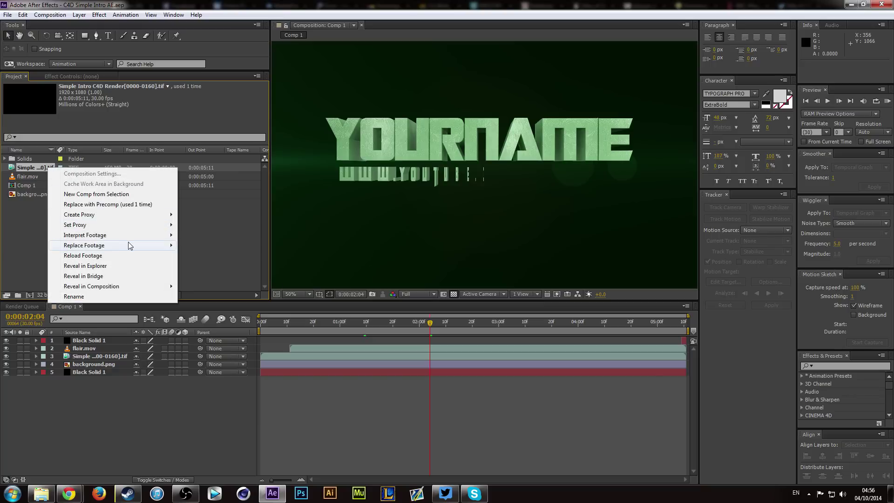
mouse_move(131, 244)
click(195, 247)
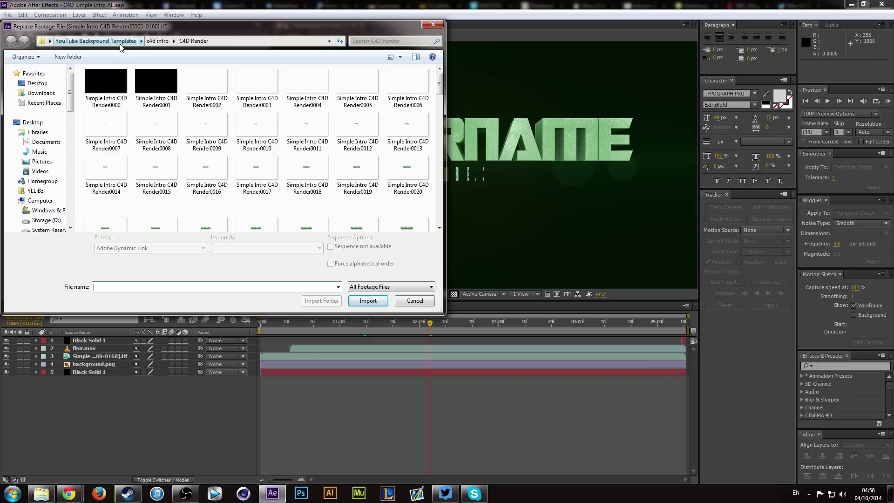
click(96, 40)
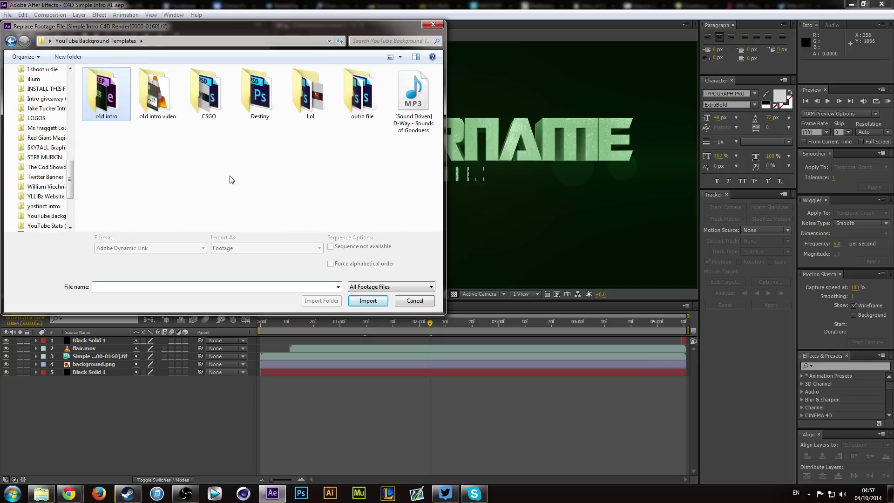
double_click(98, 91)
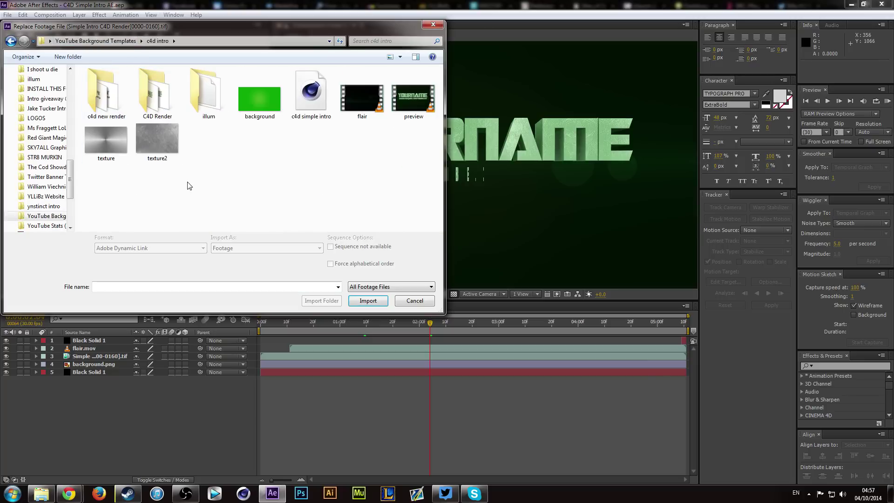
double_click(106, 93)
double_click(111, 93)
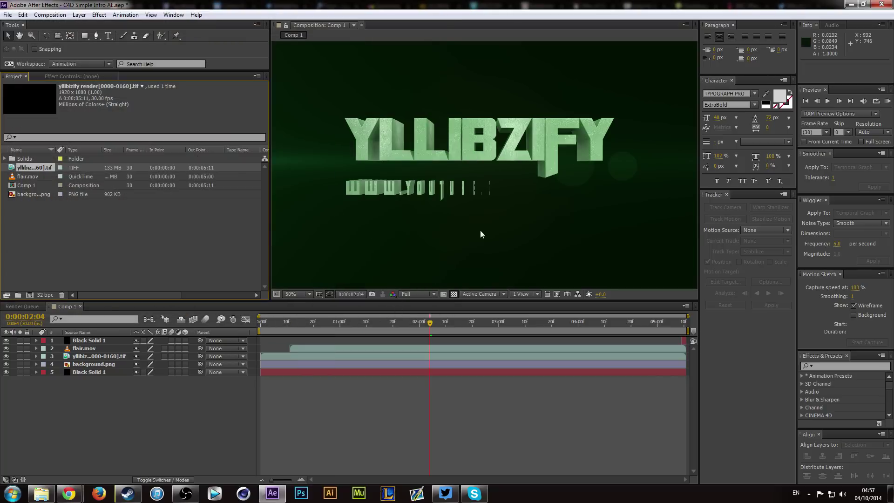
Step: Lower the Comp 1 preview resolution to Third and preview the composition at 0:00:01:20
click(418, 293)
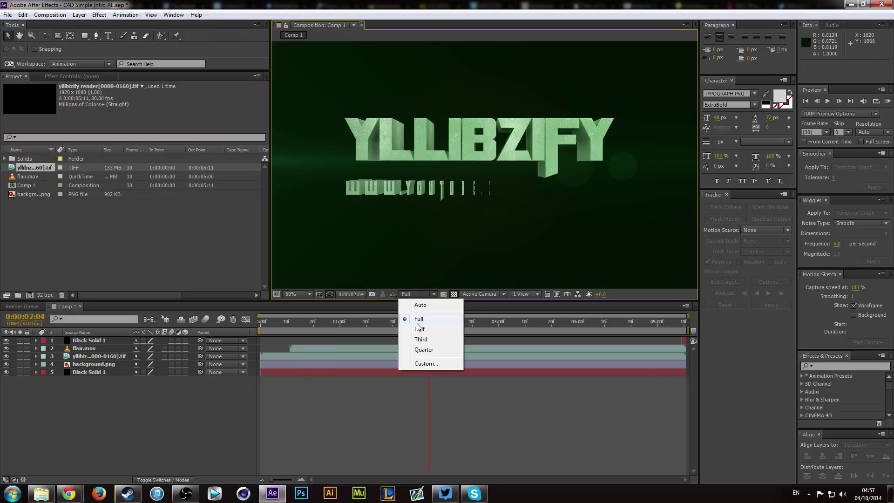
click(419, 329)
click(418, 294)
click(421, 339)
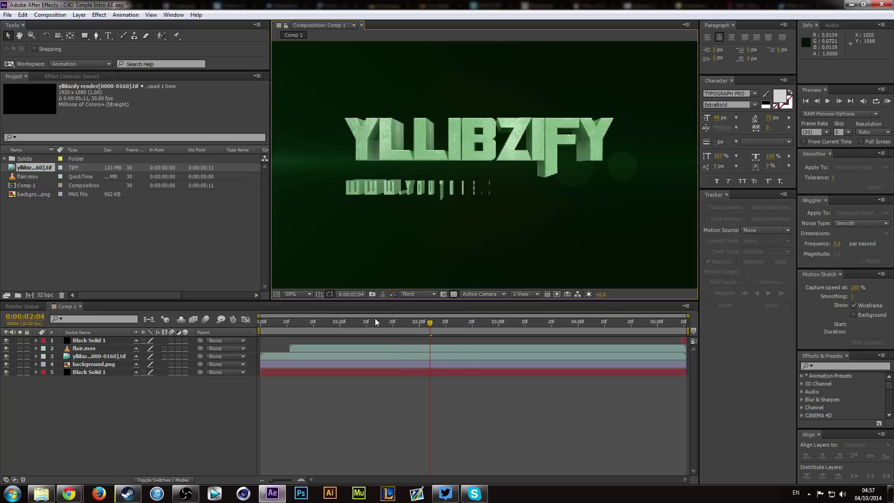
mouse_move(376, 321)
mouse_down()
mouse_move(686, 325)
mouse_move(392, 326)
mouse_up()
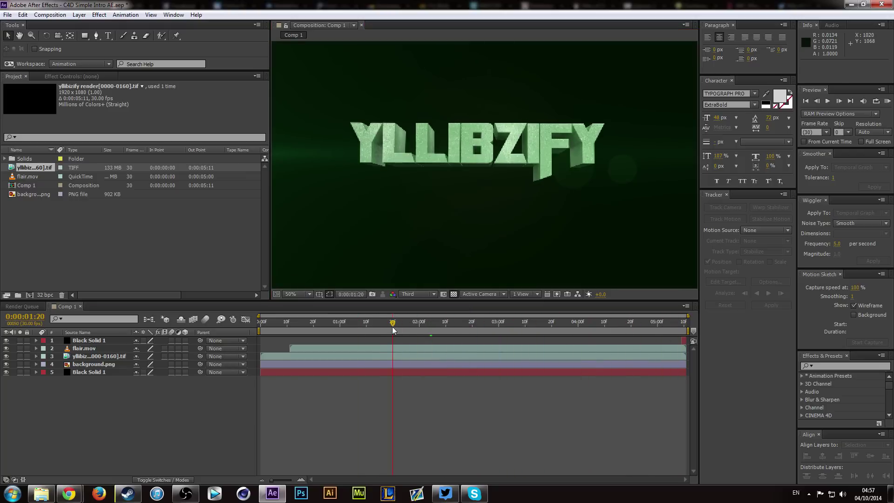
Step: Add Comp 1 to the render queue and set its output module to QuickTime format with the H.264 video codec
click(48, 15)
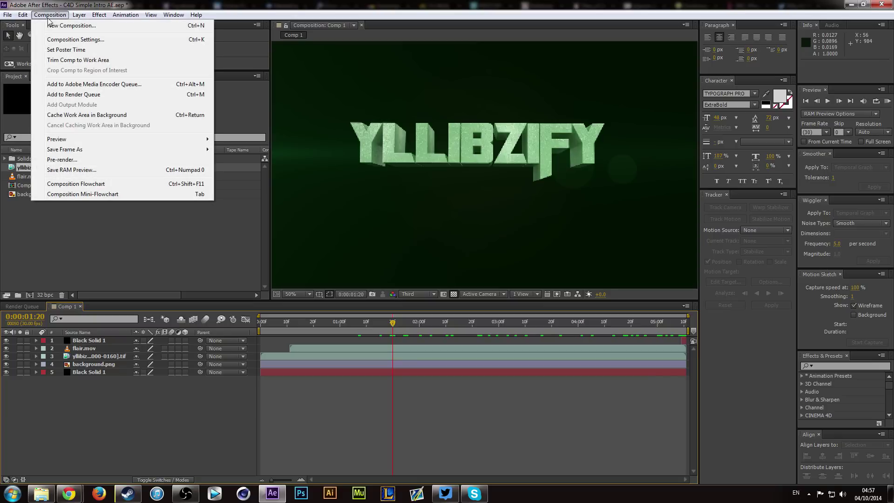
click(57, 93)
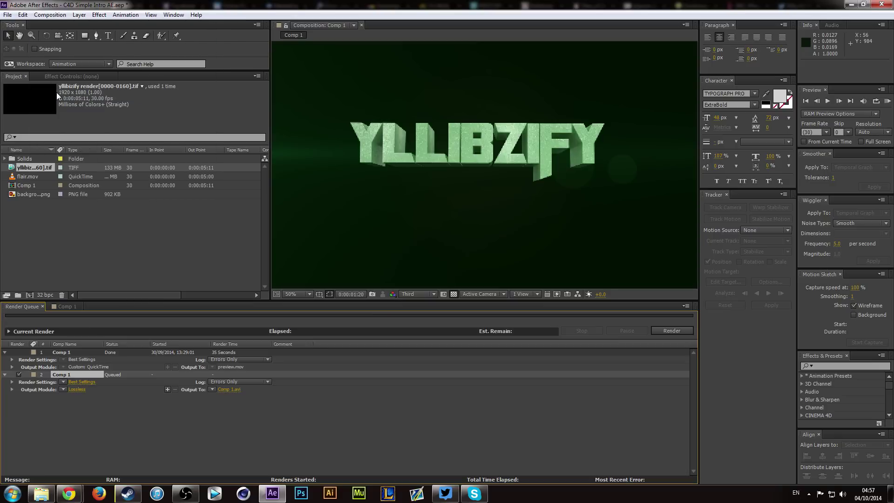
click(79, 389)
click(128, 48)
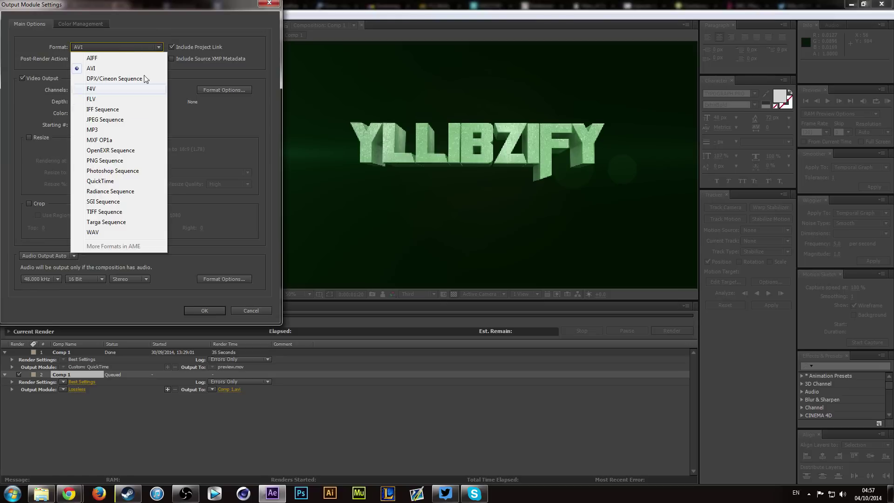
click(125, 184)
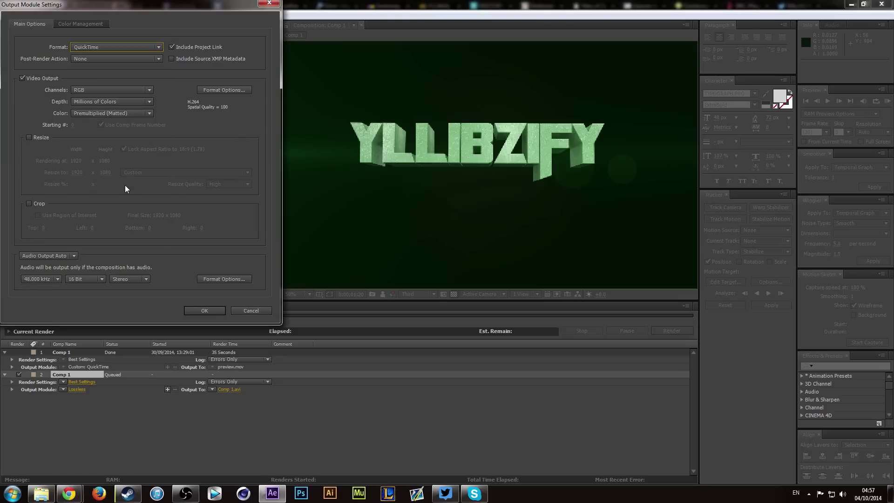
click(227, 90)
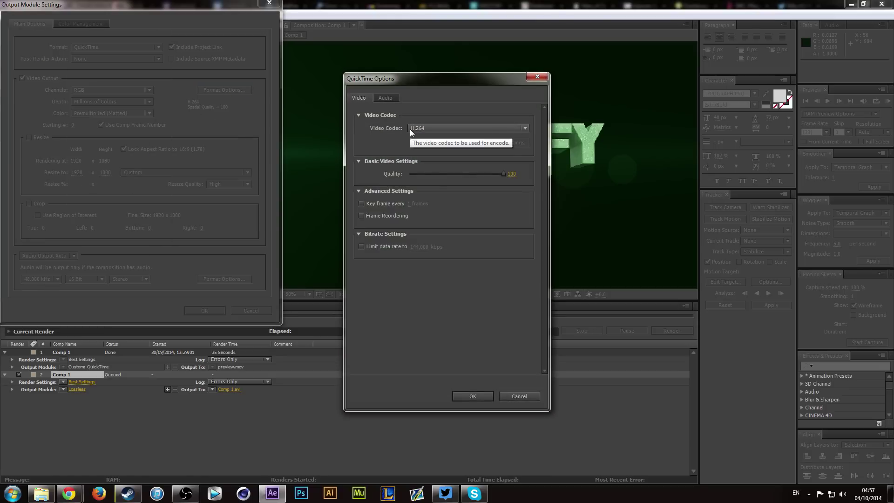
click(472, 395)
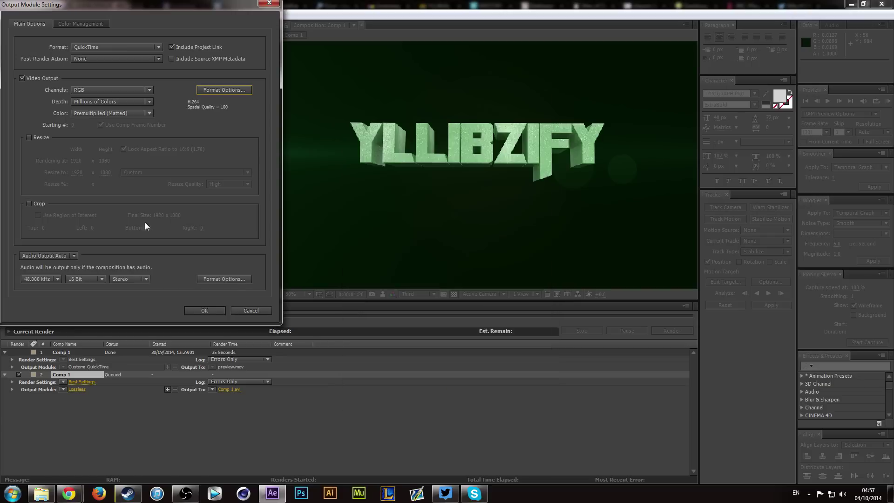
click(215, 310)
Step: Check the output destination of the queued Comp 1 render without changing it
click(231, 390)
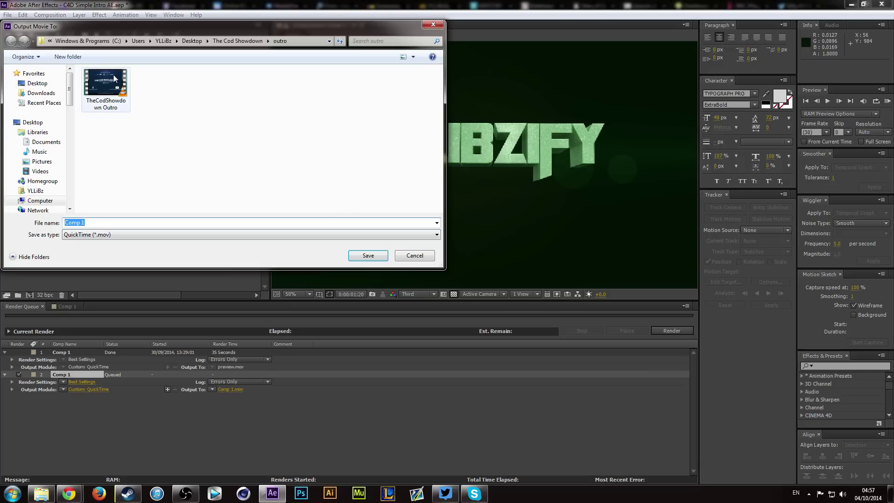
click(435, 29)
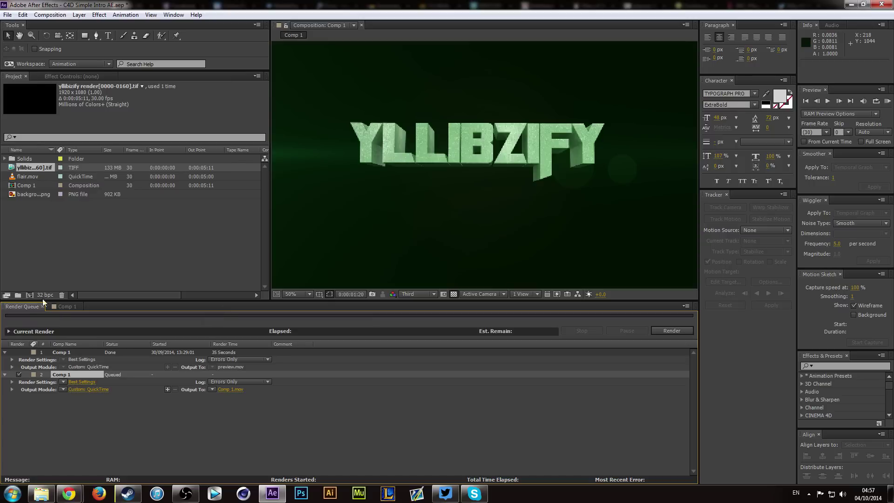
Step: Go back to the Comp 1 timeline and cycle the project color depth to 8 bpc and back around to 32 bpc
click(60, 307)
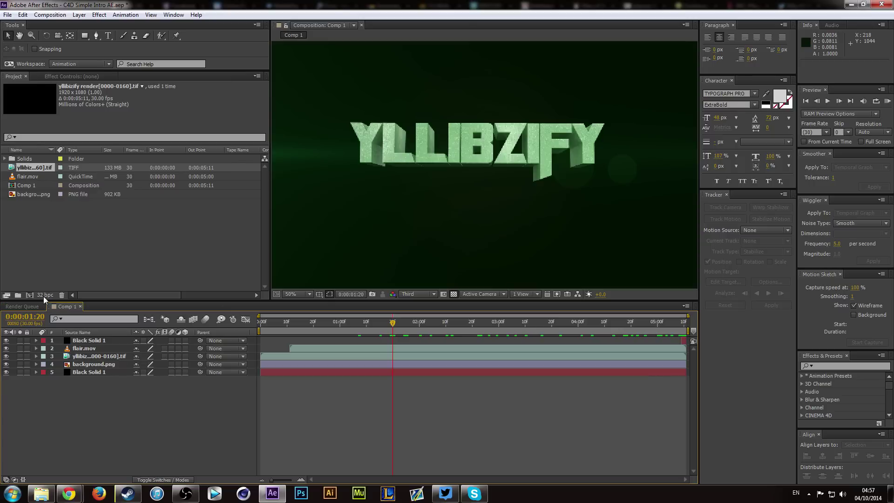
alt+click(43, 295)
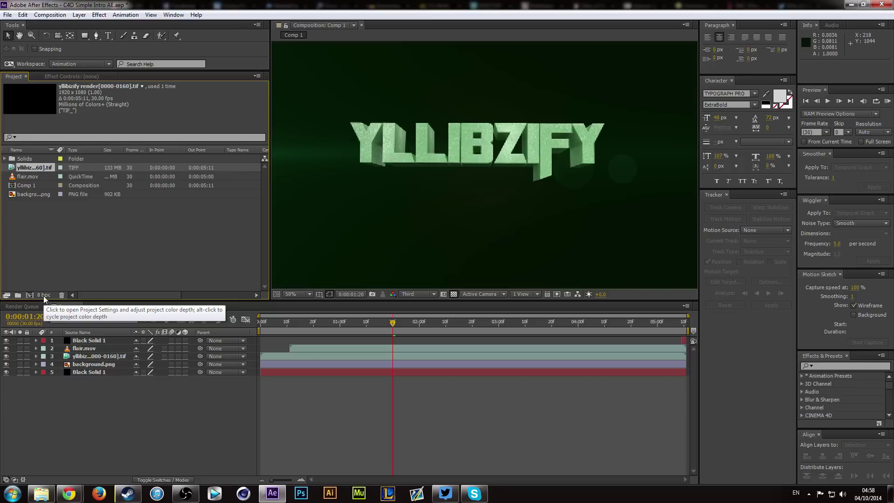
alt+click(43, 295)
alt+click(43, 296)
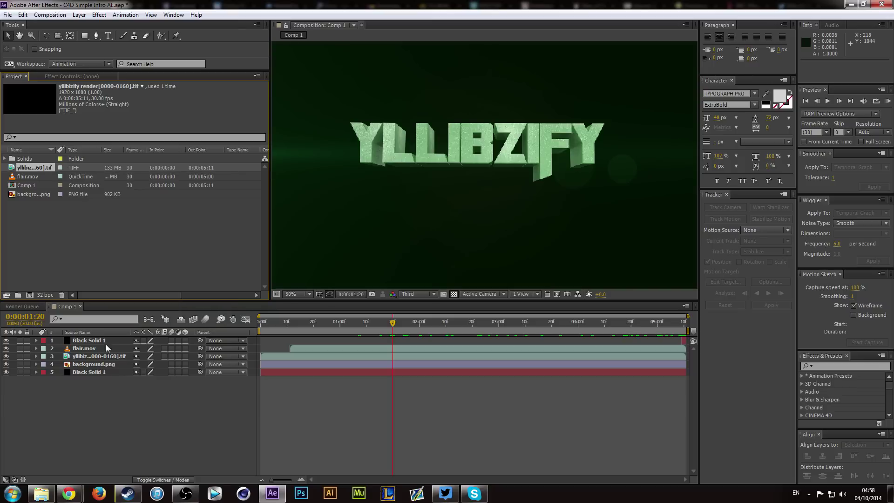